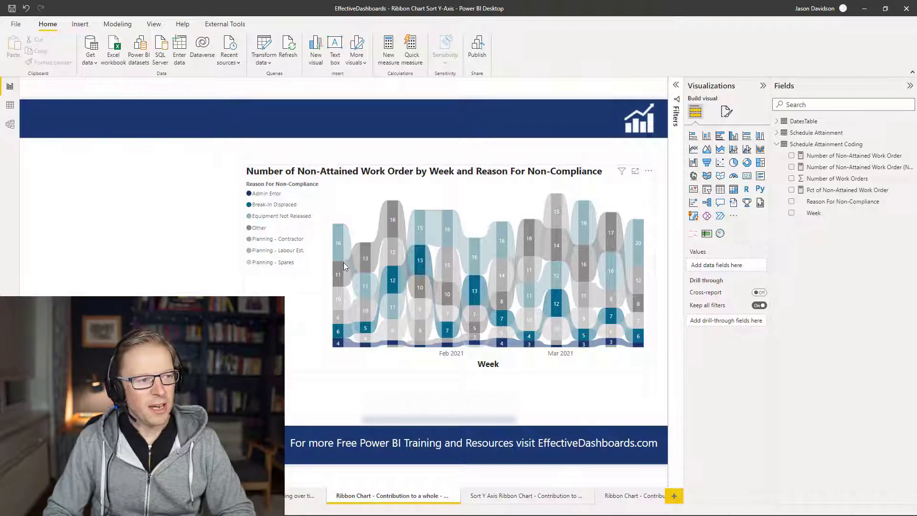
- Sort the ribbon chart's Reason For Non-Compliance legend descending via the visual's More options menu
mouse_move(339, 245)
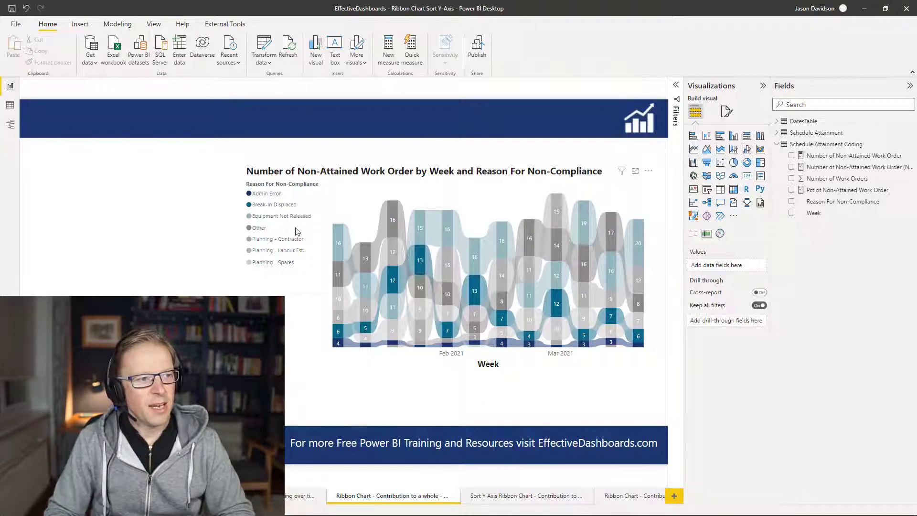
left_click(648, 170)
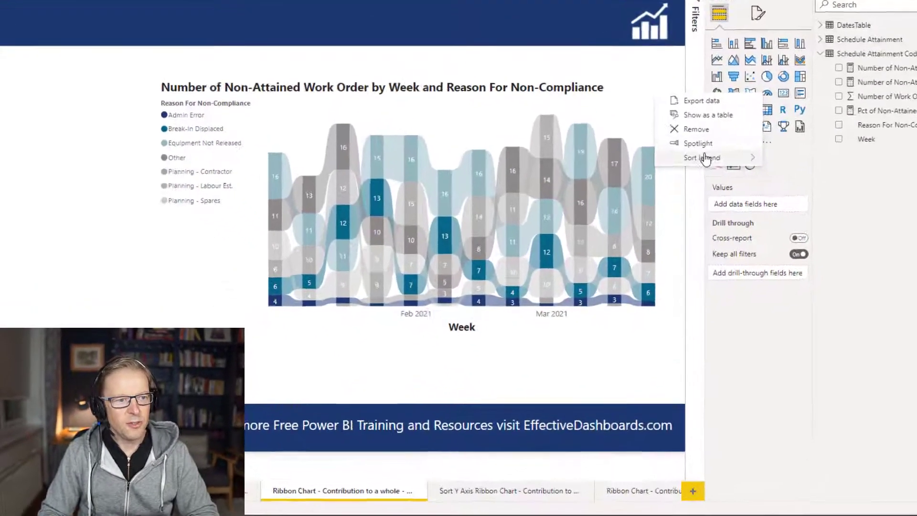
mouse_move(677, 223)
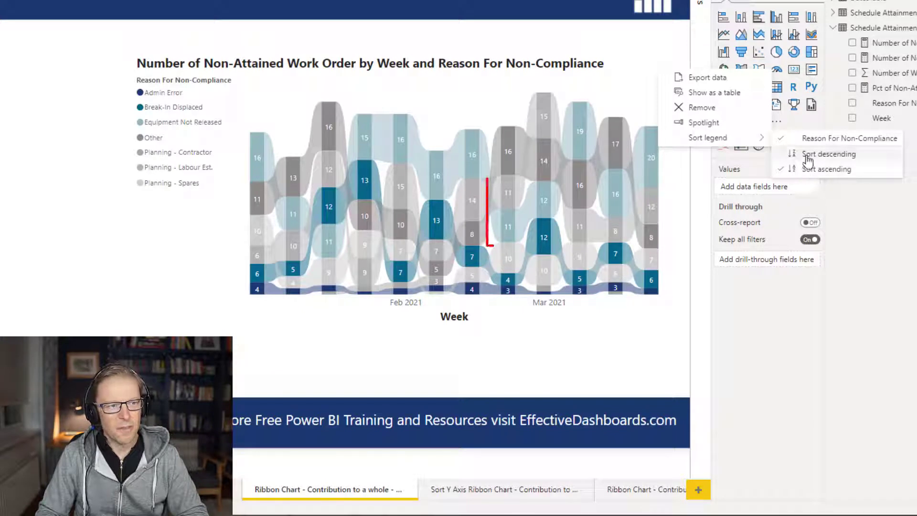
left_click(807, 164)
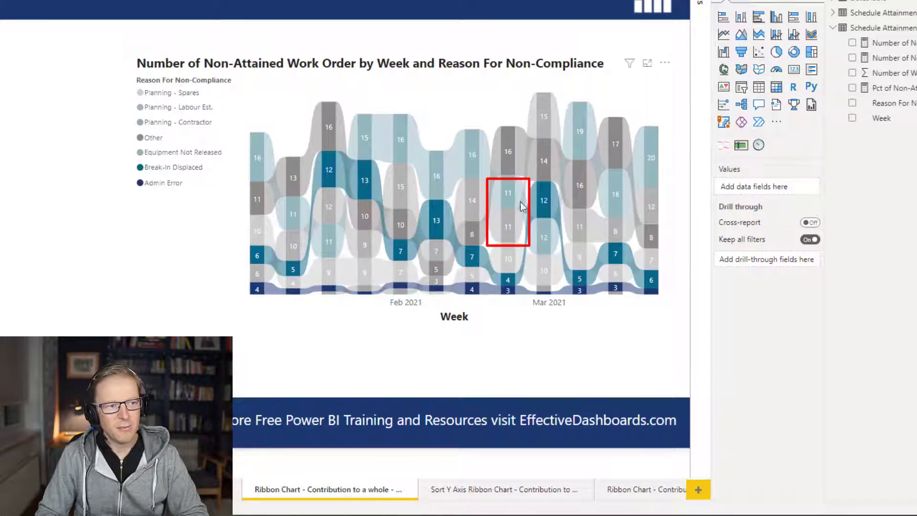
mouse_move(513, 200)
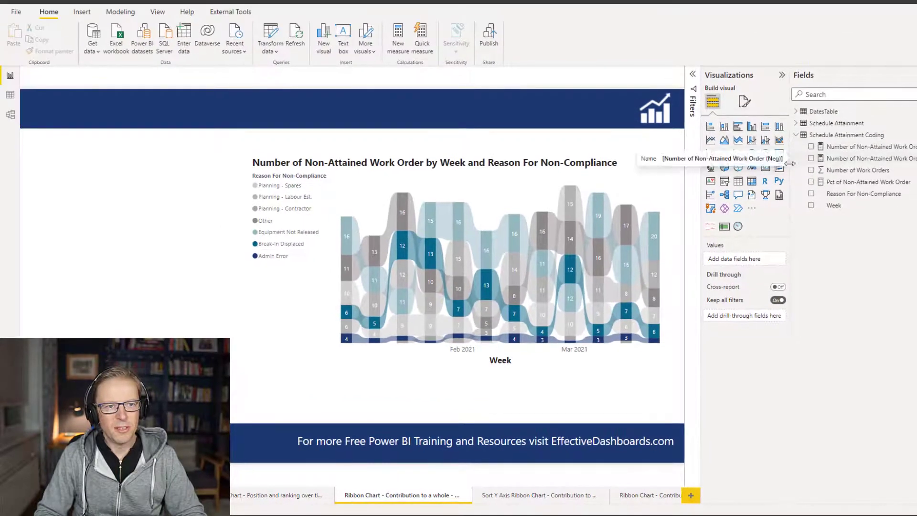
- Select the Number of Non-Attained Work Order (Neg) measure to show its SUM * -1 formula
left_click(848, 159)
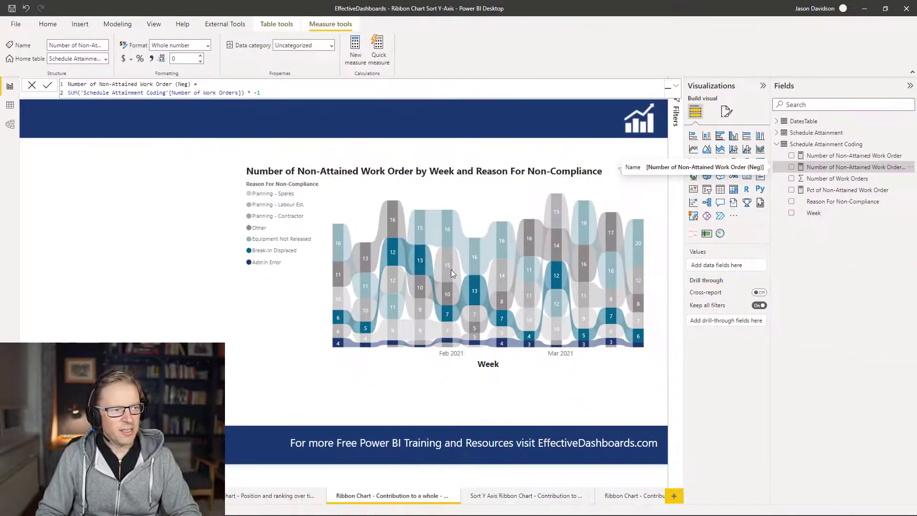
- Go to the Sort Y Axis Ribbon Chart page and select its ribbon chart plotting the (Neg) measure
left_click(493, 497)
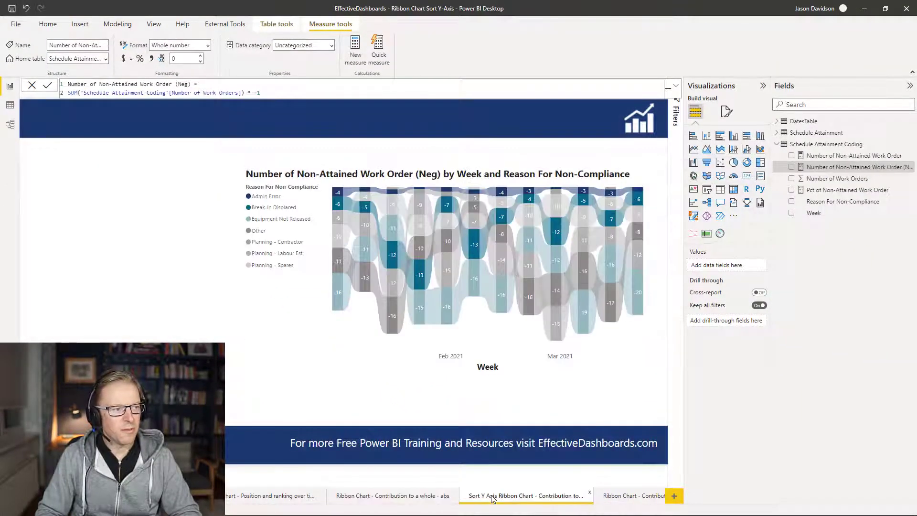
left_click(336, 179)
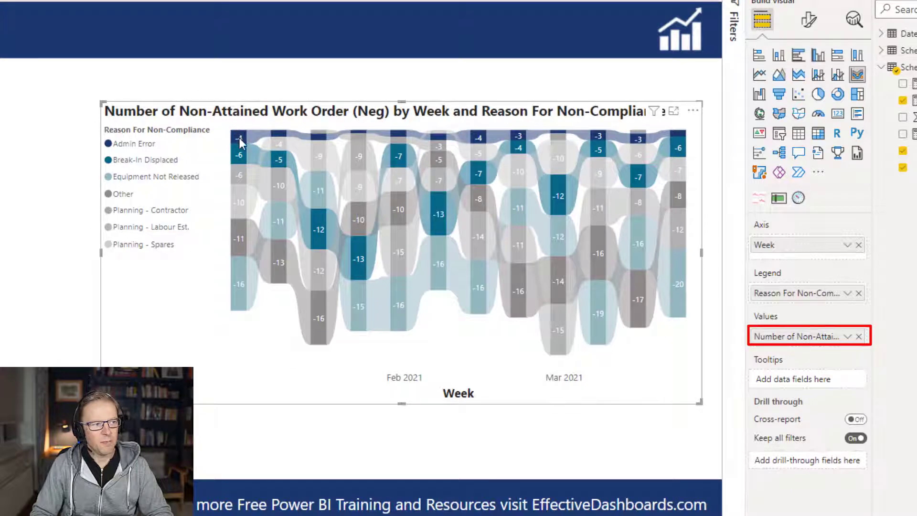
mouse_move(241, 142)
mouse_move(242, 299)
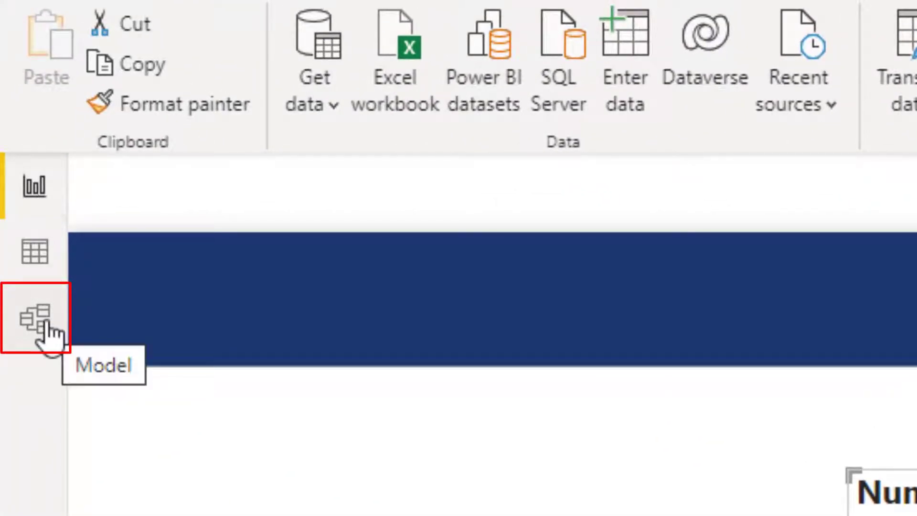
- In Model view, select the (Neg) measure in Schedule Attainment Coding to show its Whole number format properties
left_click(46, 323)
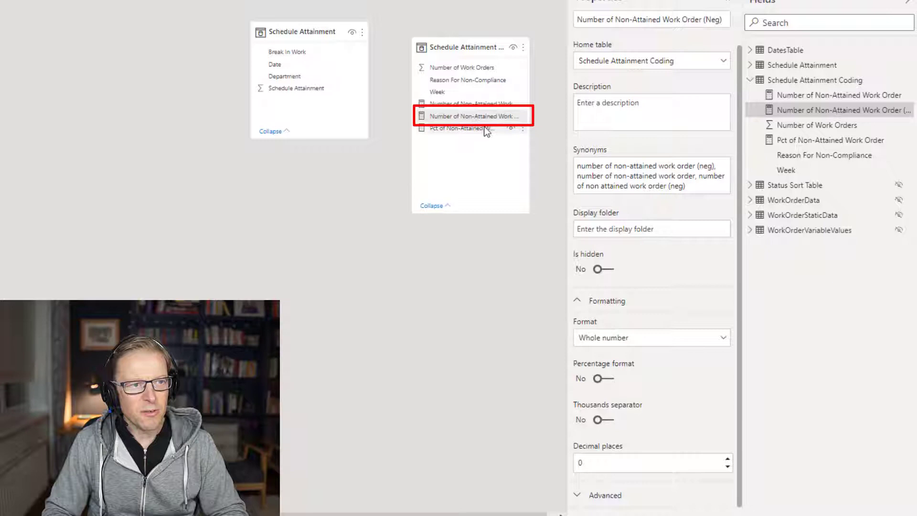
left_click(491, 103)
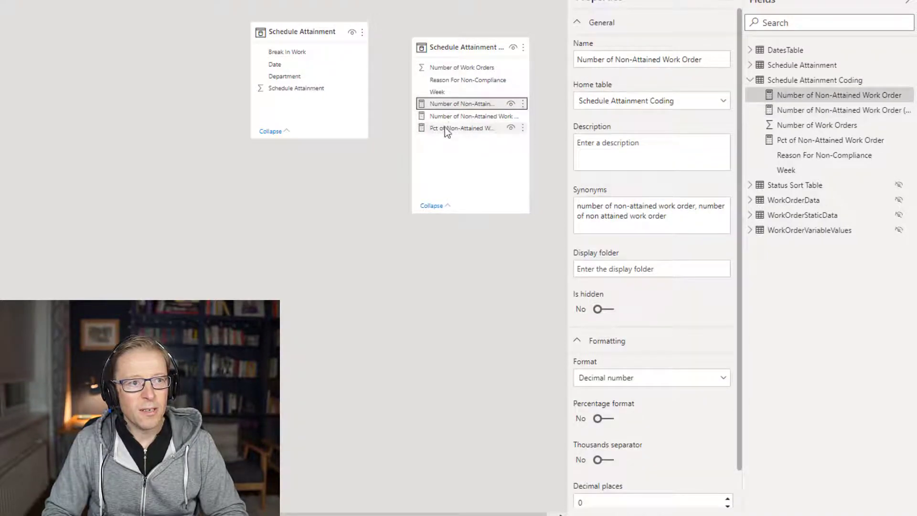
left_click(478, 116)
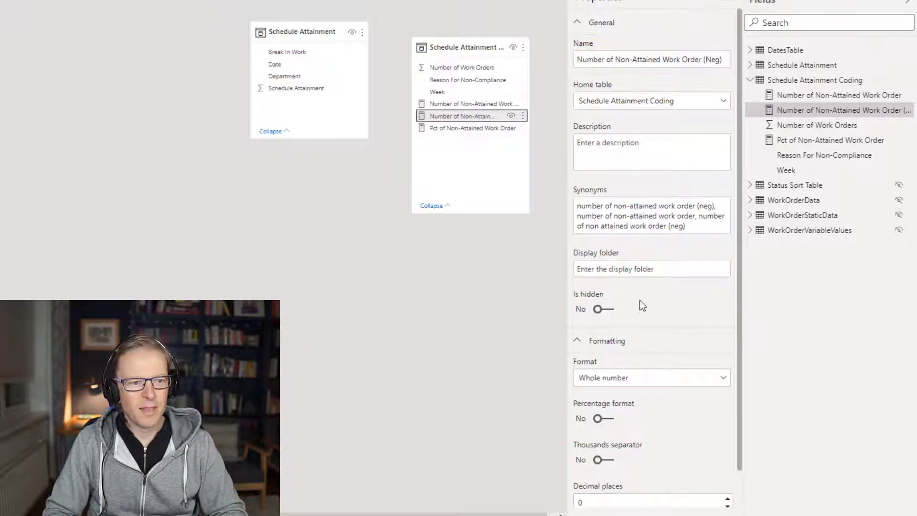
scroll(743, 260, "down", 2)
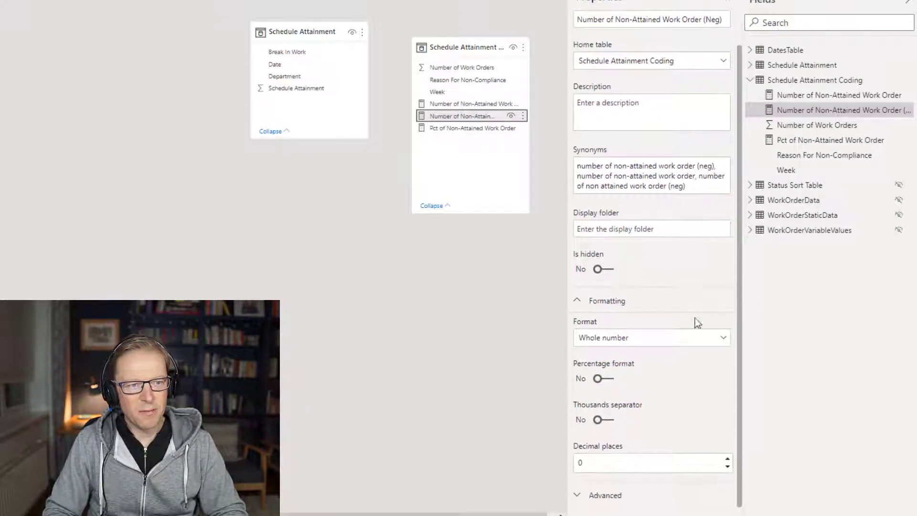
- Set the (Neg) measure's Format to Custom using the $#,##0;($#,##0) preset
left_click(612, 338)
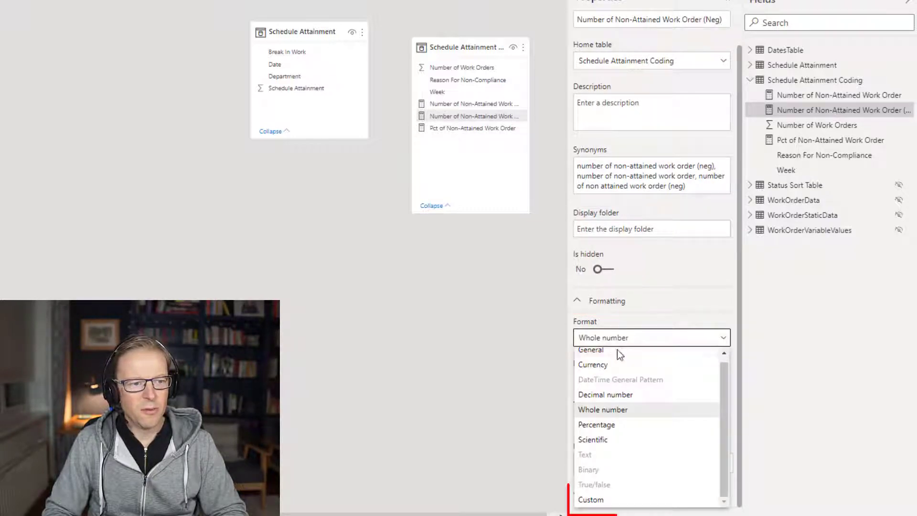
left_click(603, 501)
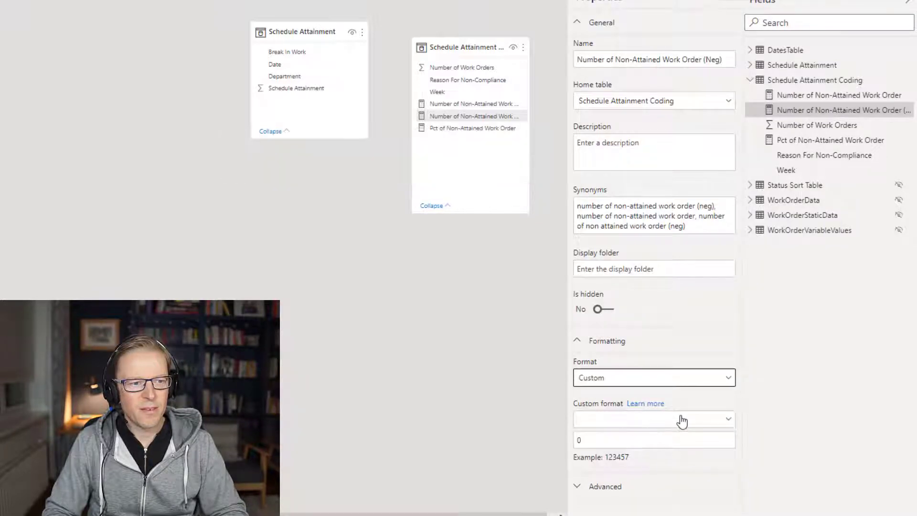
left_click(681, 420)
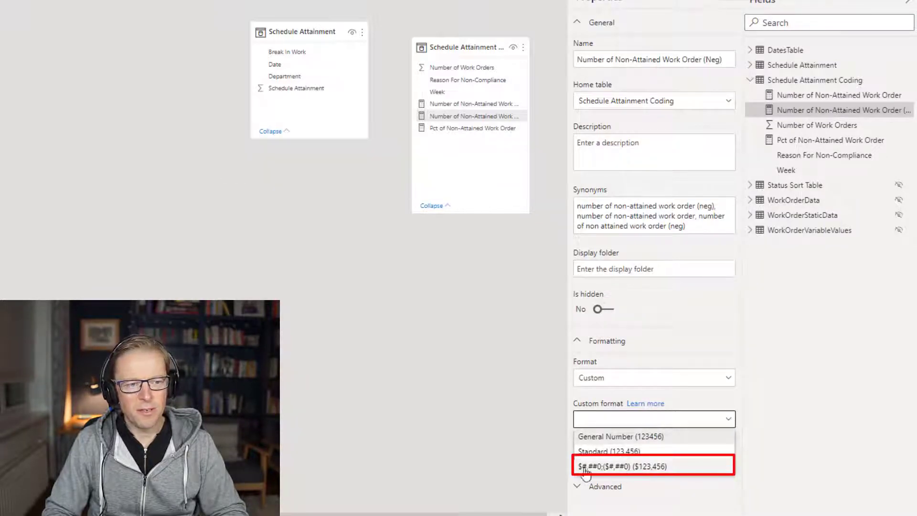
left_click(602, 467)
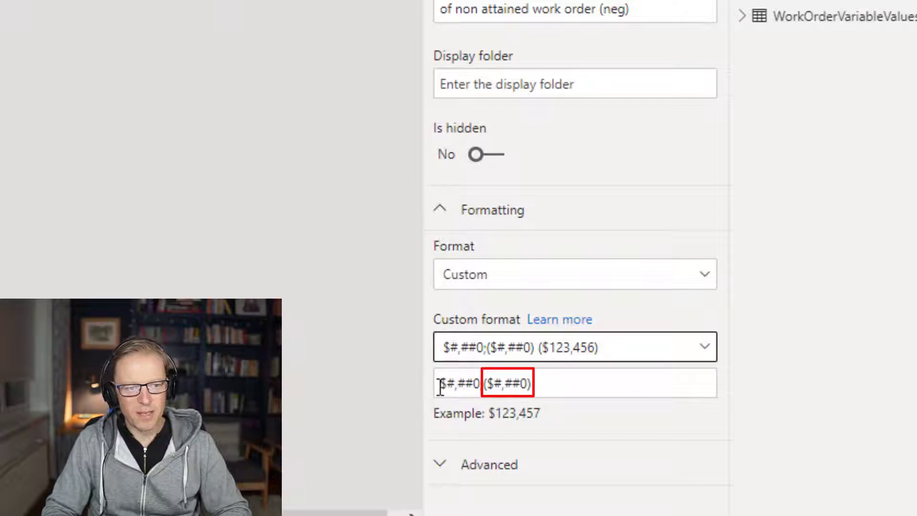
- Remove the dollar signs and brackets so the custom format string reads #,##0;#,##0
left_click_drag(447, 383, 441, 383)
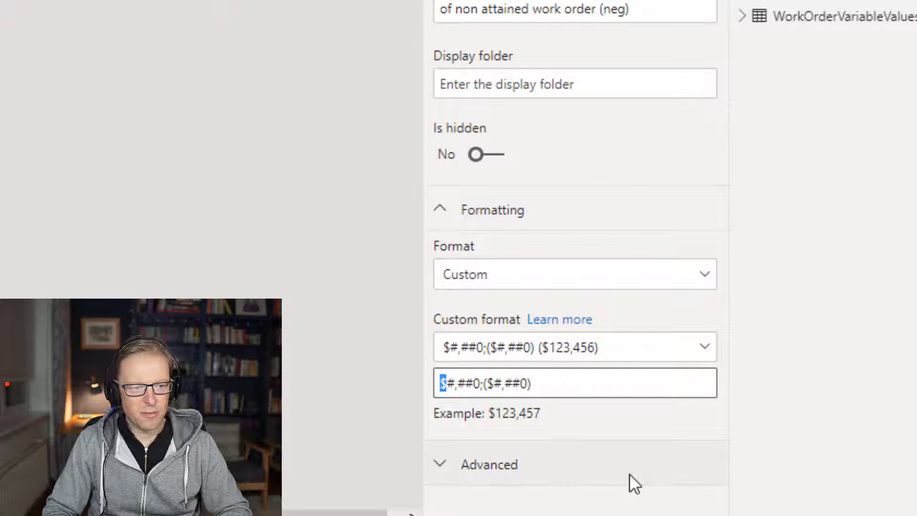
key("Delete")
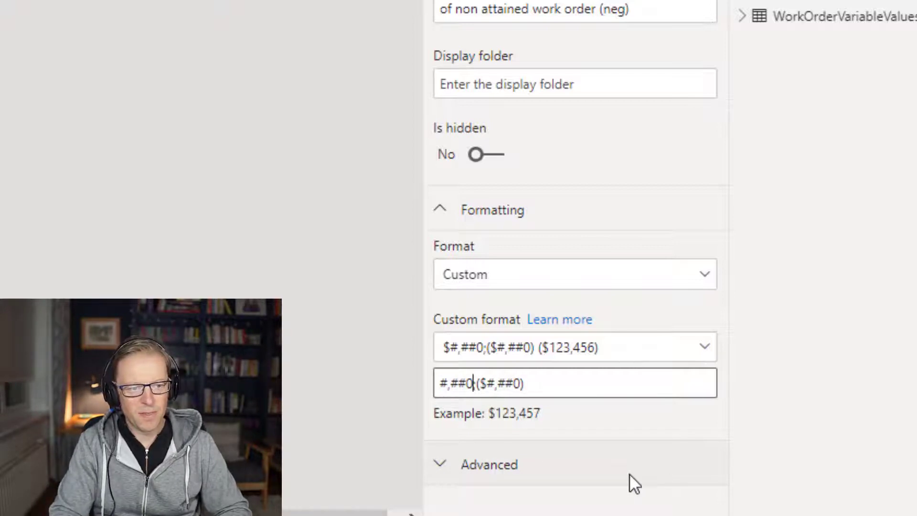
key("Right")
key("Right")
key("Delete")
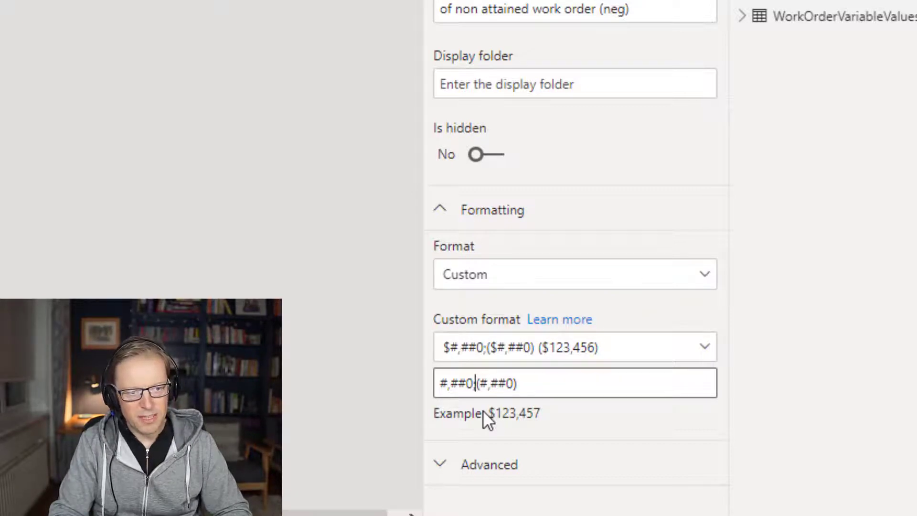
key("Left")
key("Left")
key("Left")
key("Left")
key("Left")
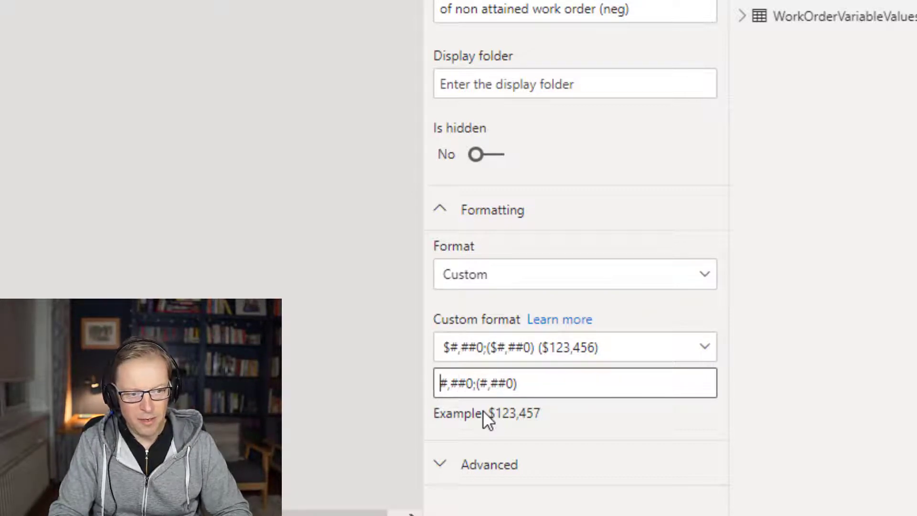
key("Right")
key("Right")
key("Right")
key("Right")
key("Right")
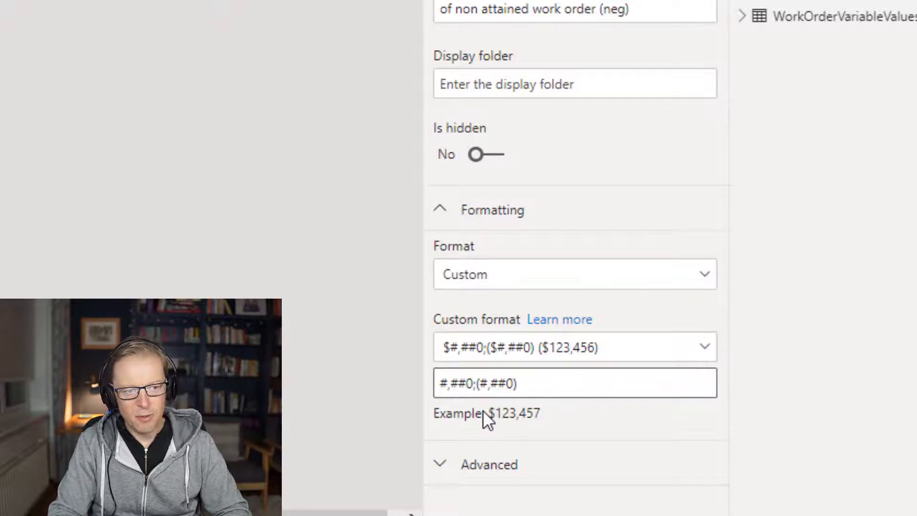
key("Right")
key("Delete")
key("Right")
key("Right")
key("Right")
key("Right")
key("Right")
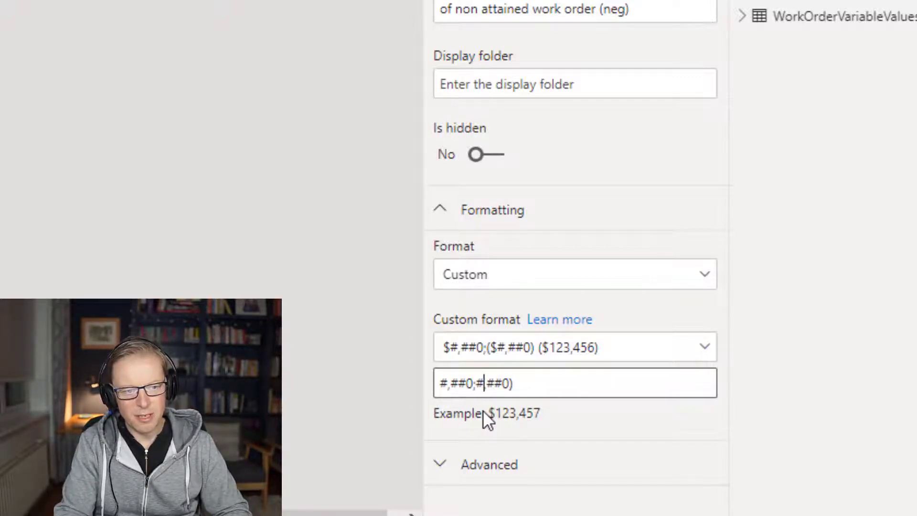
key("Delete")
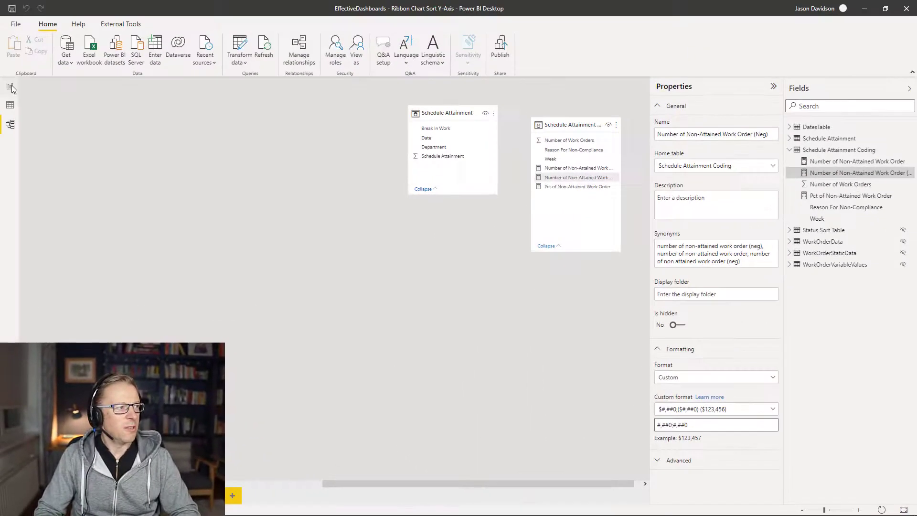
left_click(10, 87)
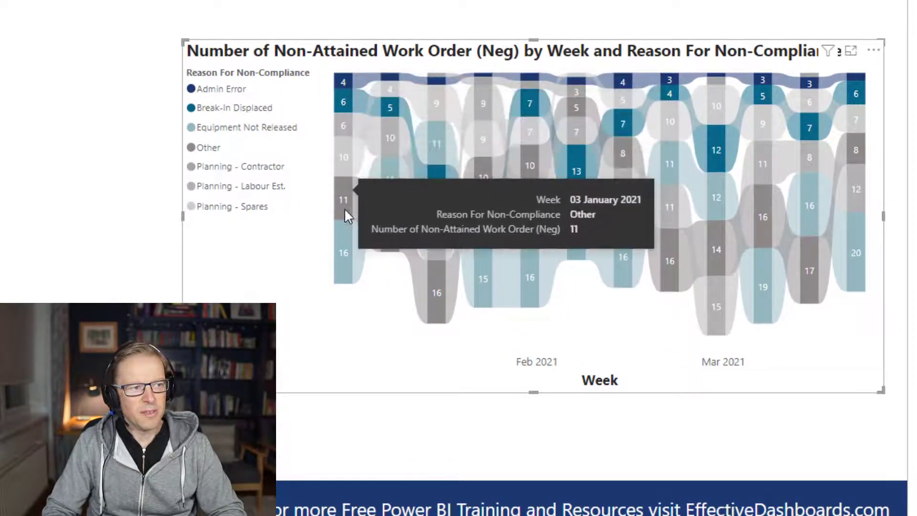
mouse_move(345, 275)
mouse_move(345, 82)
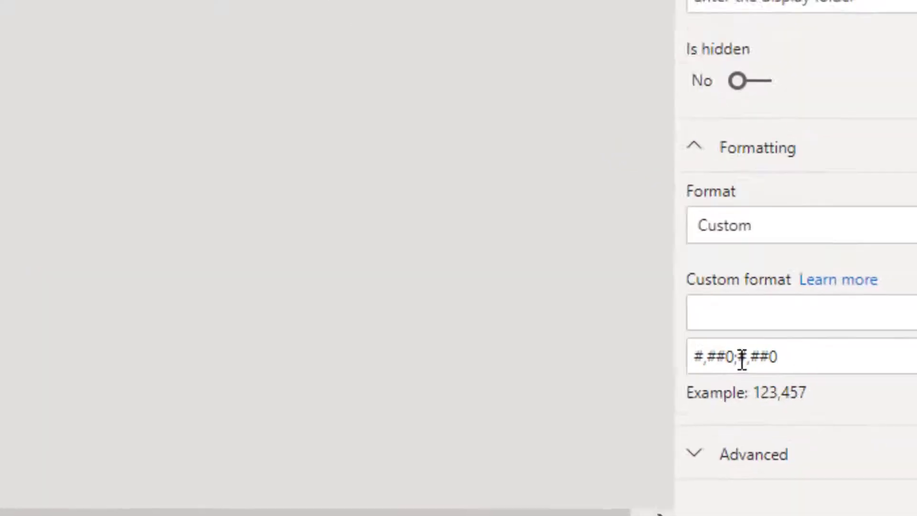
- Try adding a minus after the semicolon in the custom format, then remove it to keep #,##0;#,##0
left_click(817, 428)
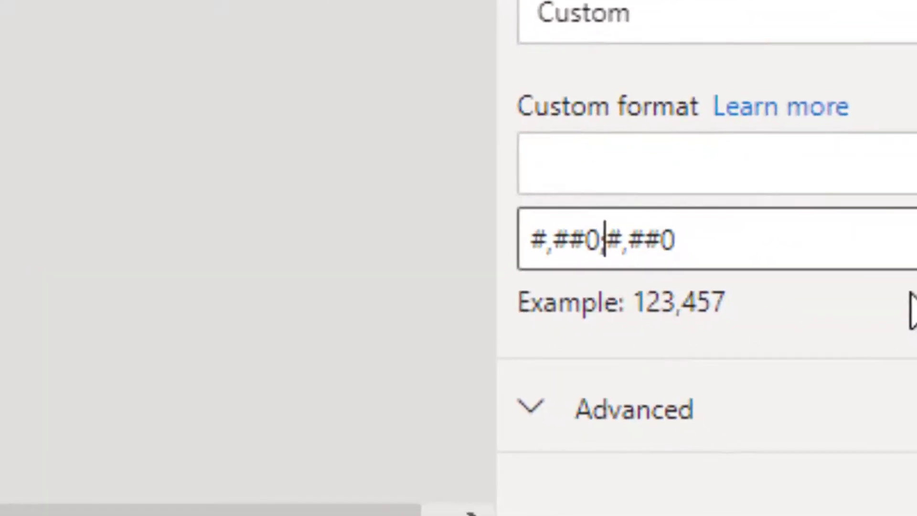
type("-")
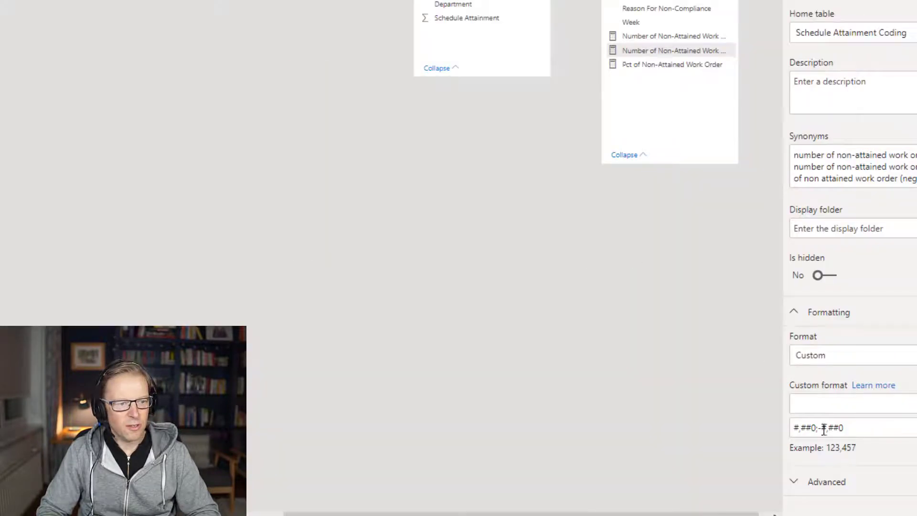
left_click(823, 430)
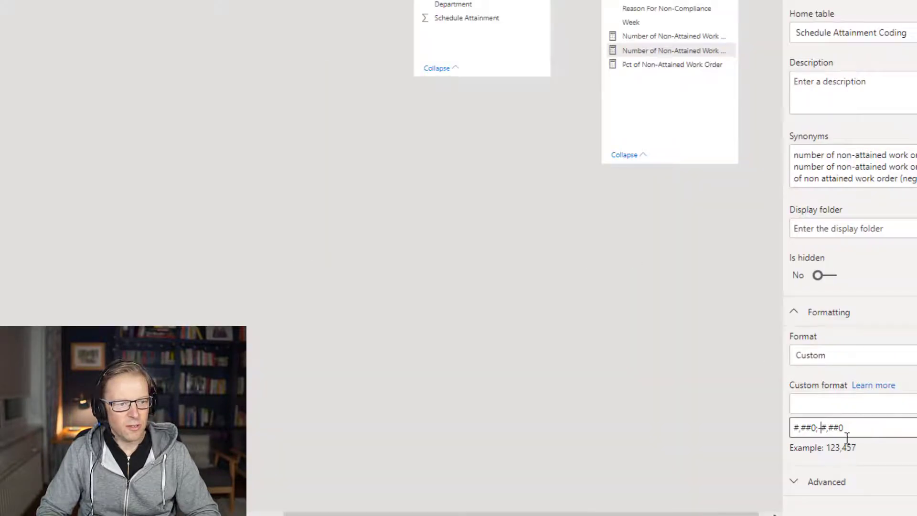
key("BackSpace")
key("BackSpace")
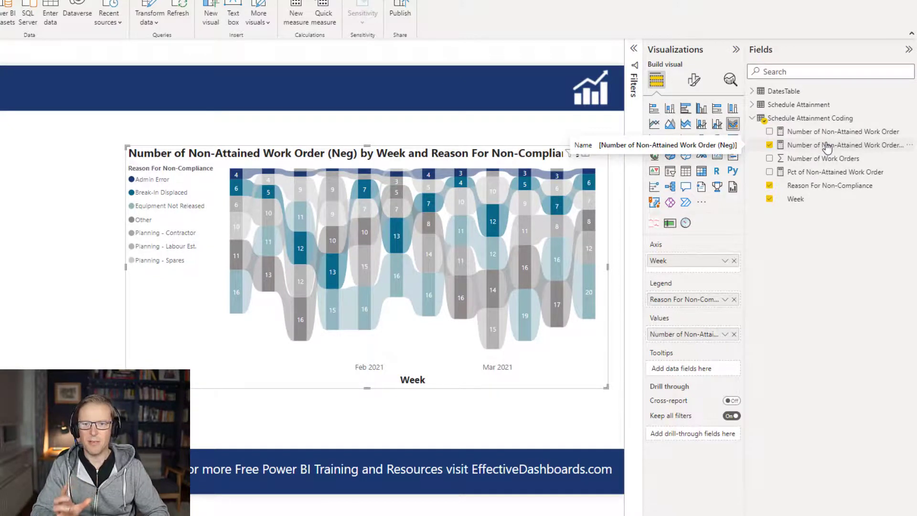
- Select the (Neg) measure in the Fields pane to show its formula multiplying the work-order sum by -1
left_click(826, 146)
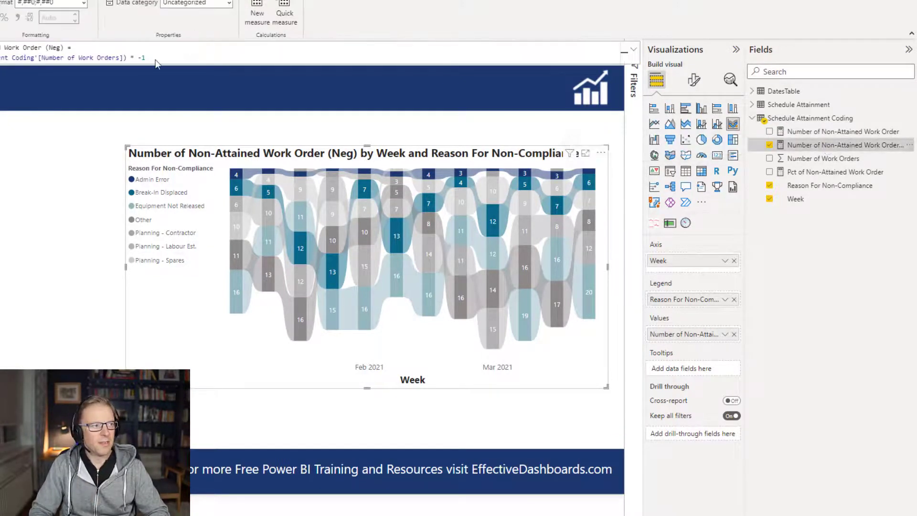